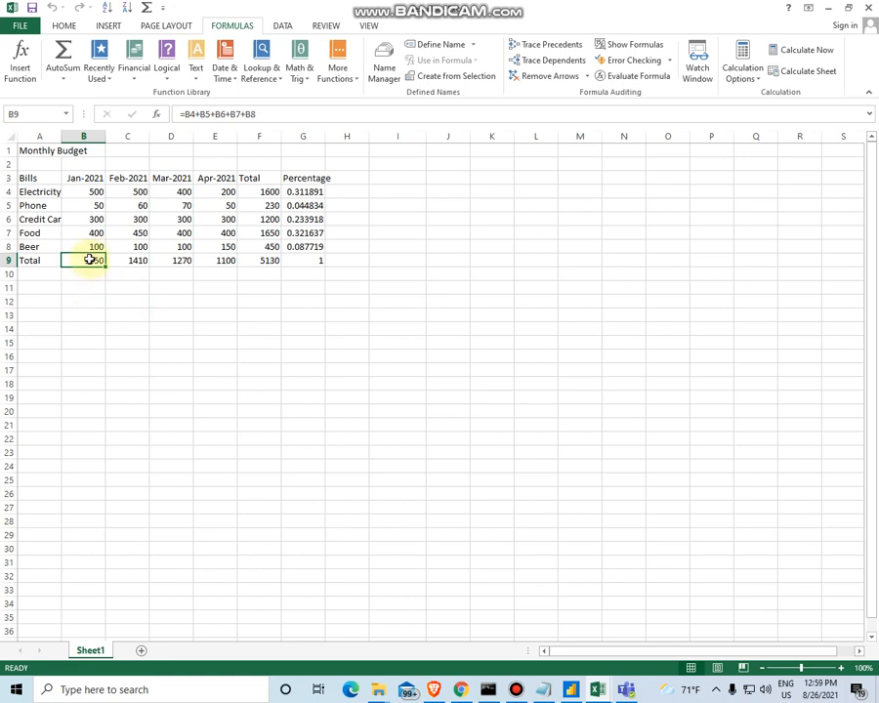
Step: Clear the addition formulas from the totals row B9:F9 and the Total column cells F4:F8
{"action": "double_click", "coordinate": [88, 259]}
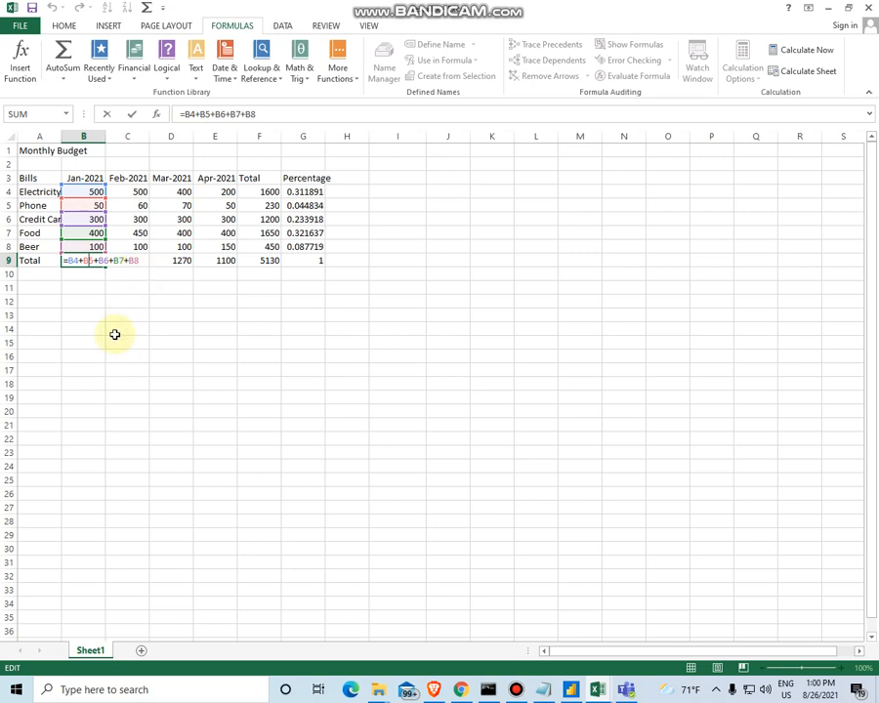
{"action": "key", "text": "Escape"}
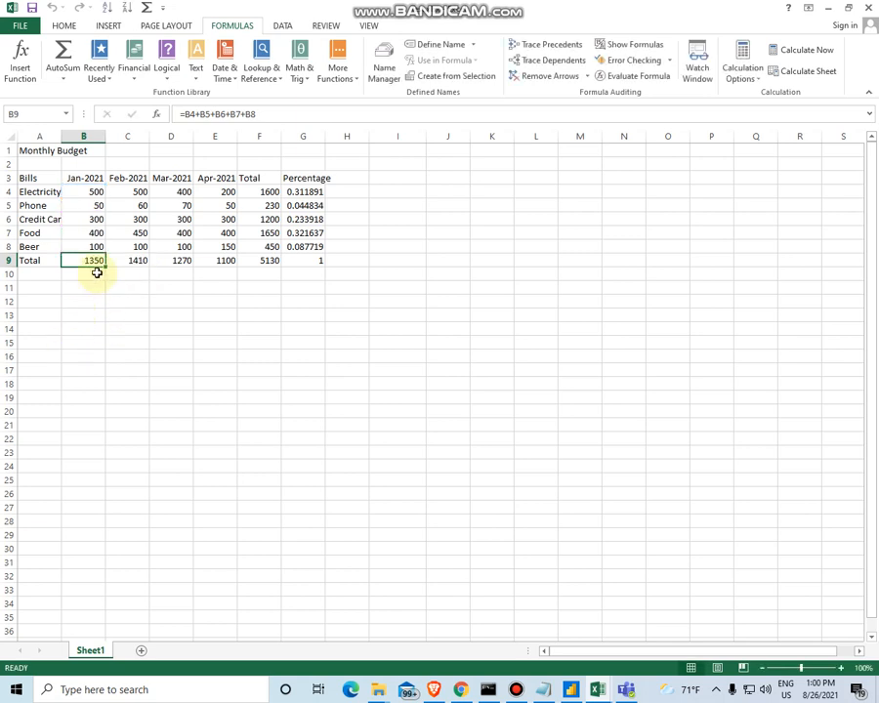
{"action": "left_click_drag", "start_coordinate": [87, 258], "coordinate": [269, 262]}
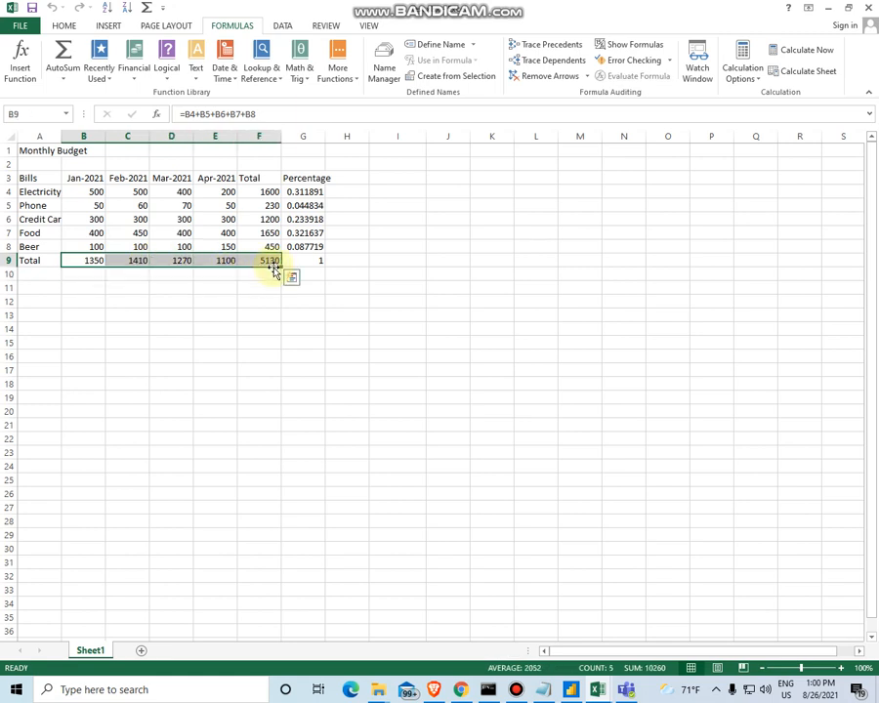
{"action": "key", "text": "Delete"}
{"action": "left_click", "coordinate": [272, 194]}
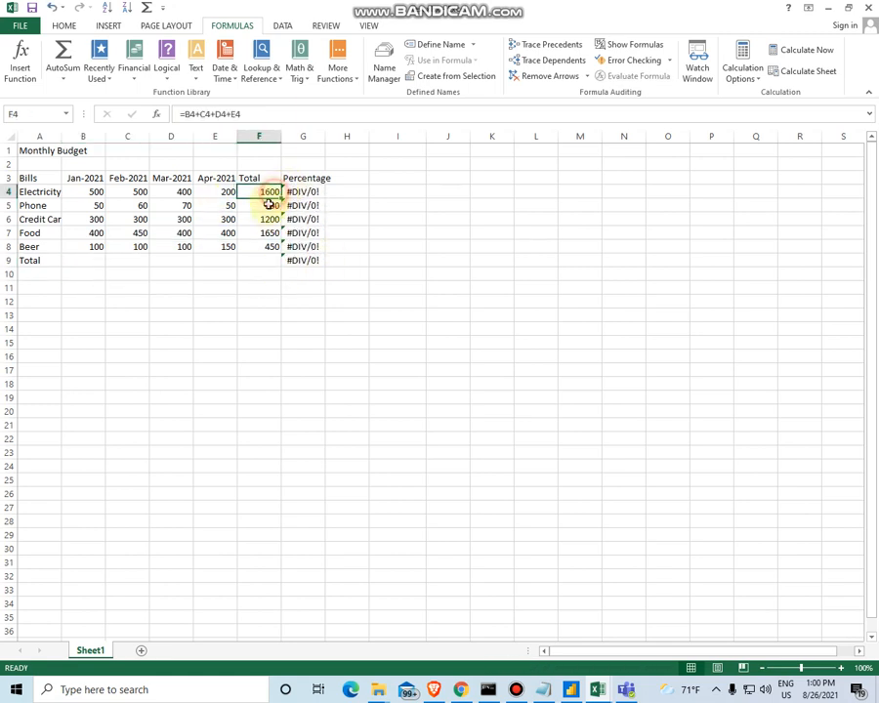
{"action": "left_click_drag", "start_coordinate": [270, 204], "coordinate": [282, 251]}
{"action": "key", "text": "Delete"}
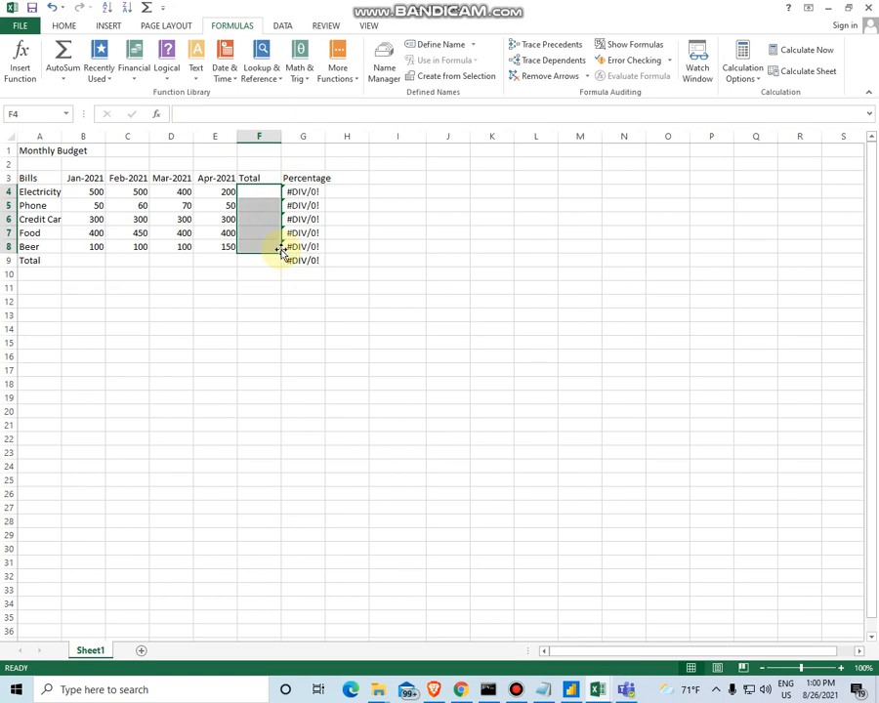
Step: Try the Math & Trig SUM function in cell B9 with the suggested range B4:B8, and clear the cell again
{"action": "left_click", "coordinate": [89, 260]}
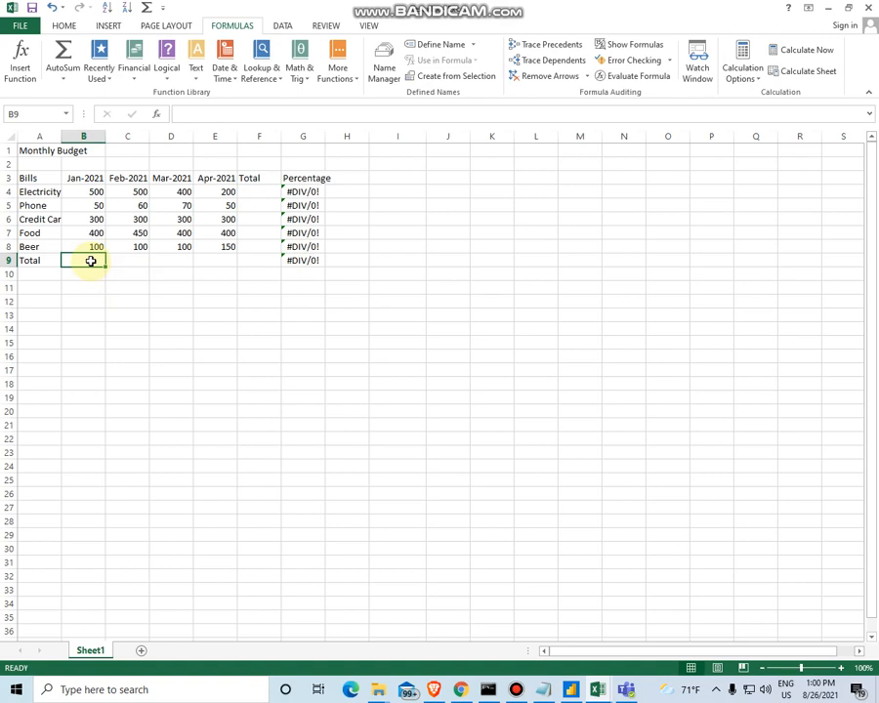
{"action": "left_click", "coordinate": [166, 27]}
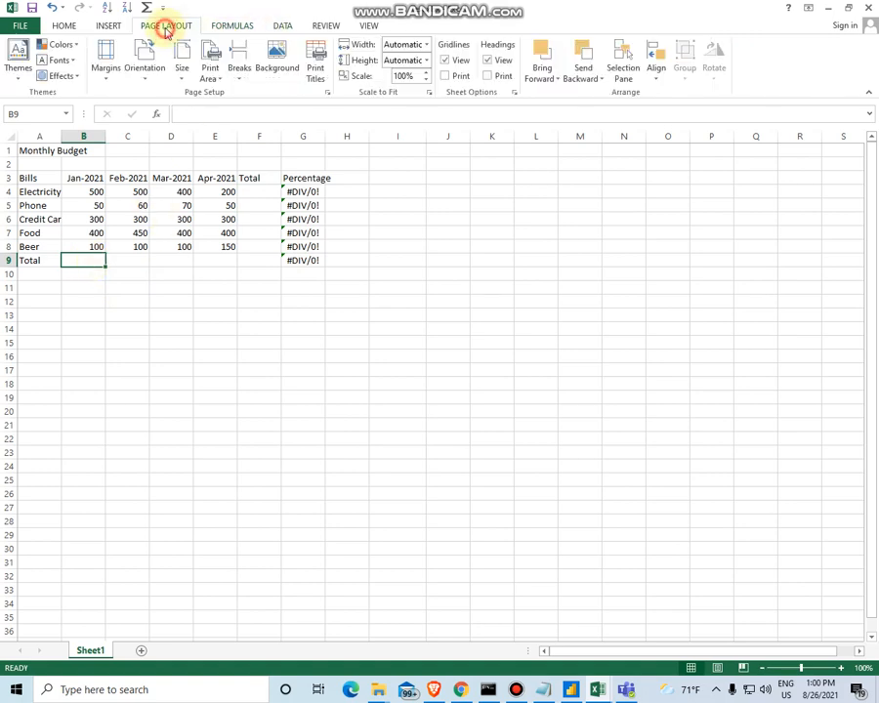
{"action": "left_click", "coordinate": [232, 27]}
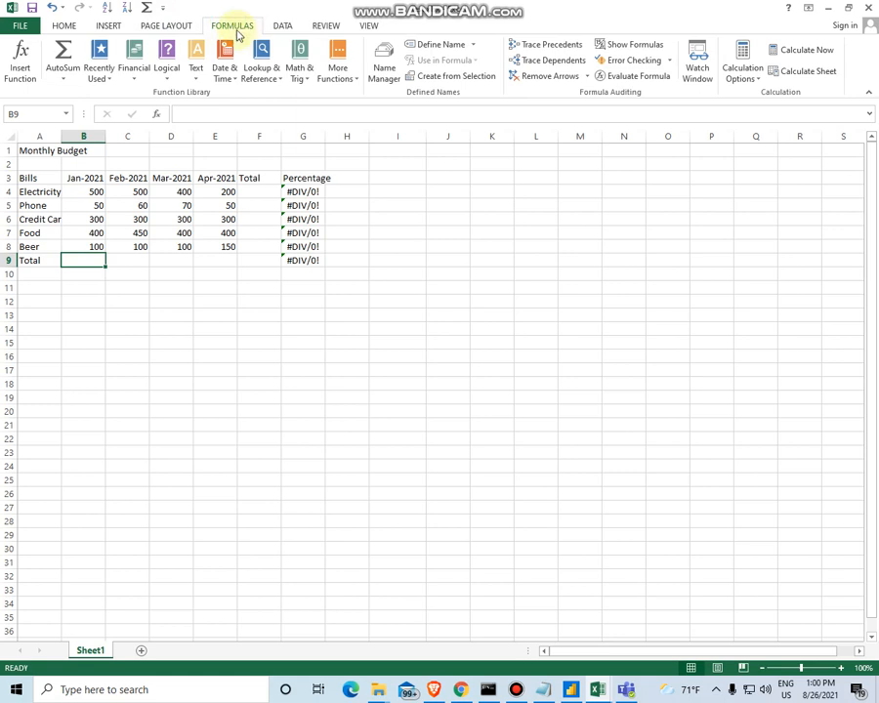
{"action": "left_click", "coordinate": [304, 75]}
{"action": "left_click_drag", "start_coordinate": [385, 180], "coordinate": [392, 397]}
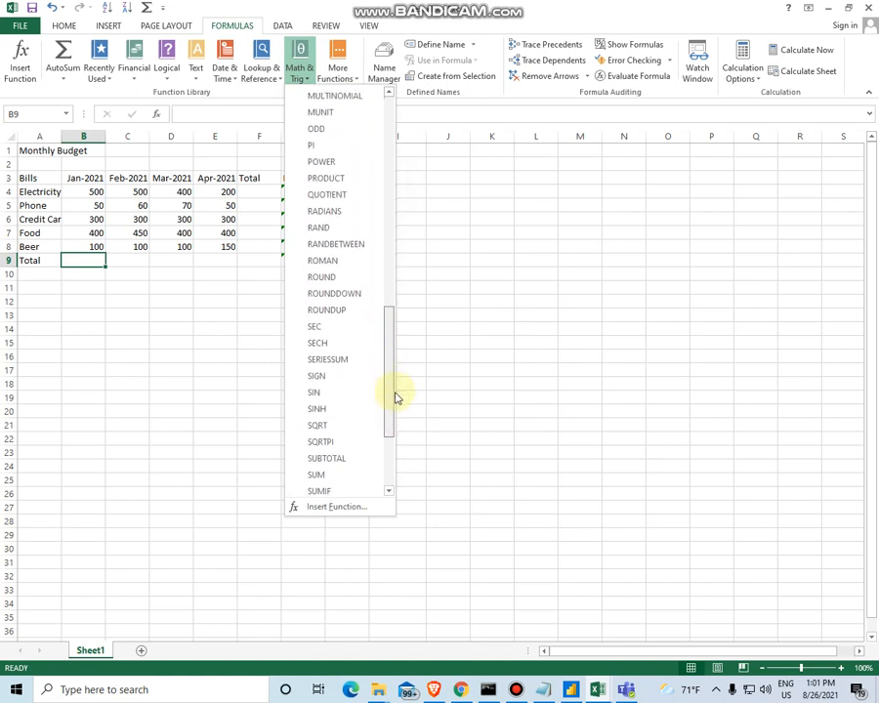
{"action": "left_click", "coordinate": [327, 472]}
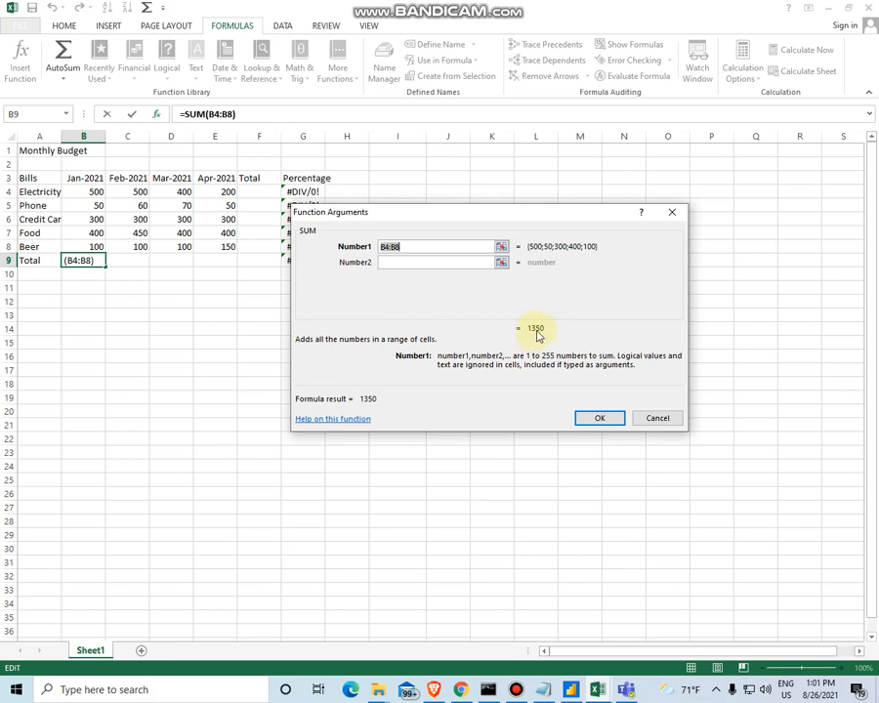
{"action": "left_click", "coordinate": [603, 418]}
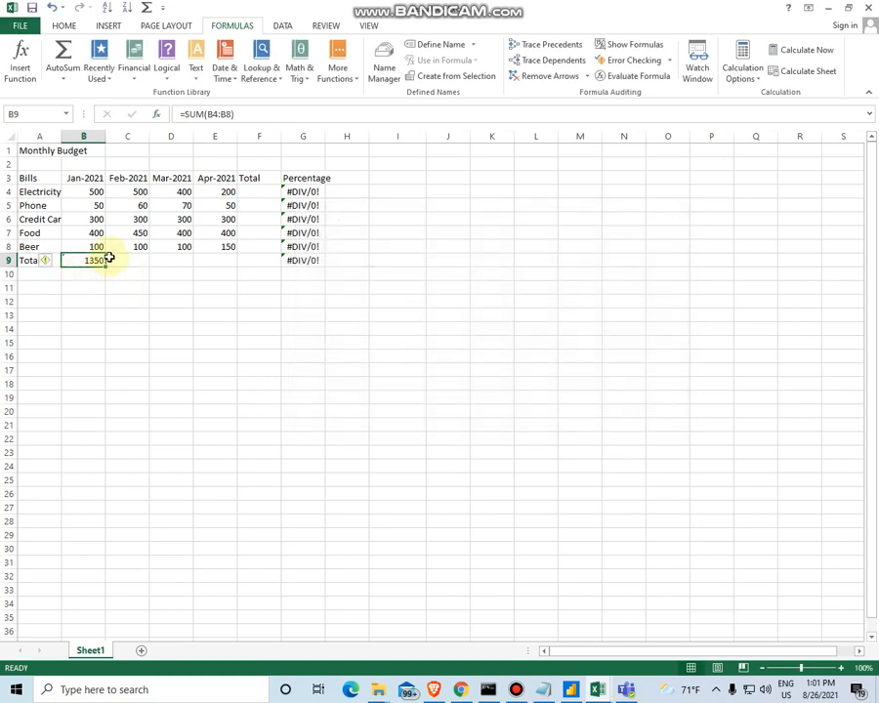
{"action": "key", "text": "Delete"}
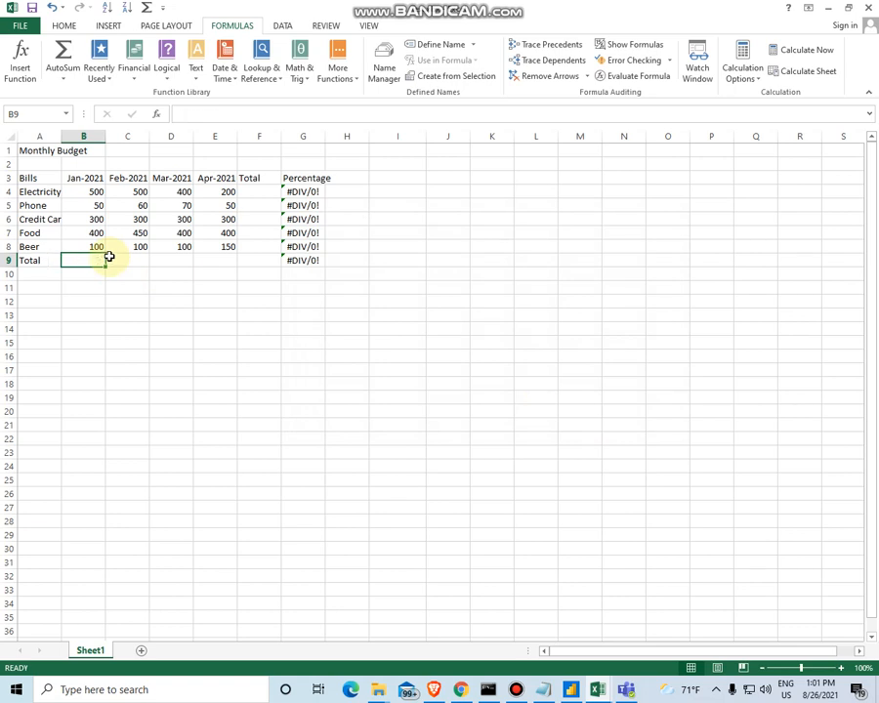
Step: Start the Math & Trig SUM function in cell B9 and empty its suggested Number1 argument
{"action": "left_click", "coordinate": [299, 69]}
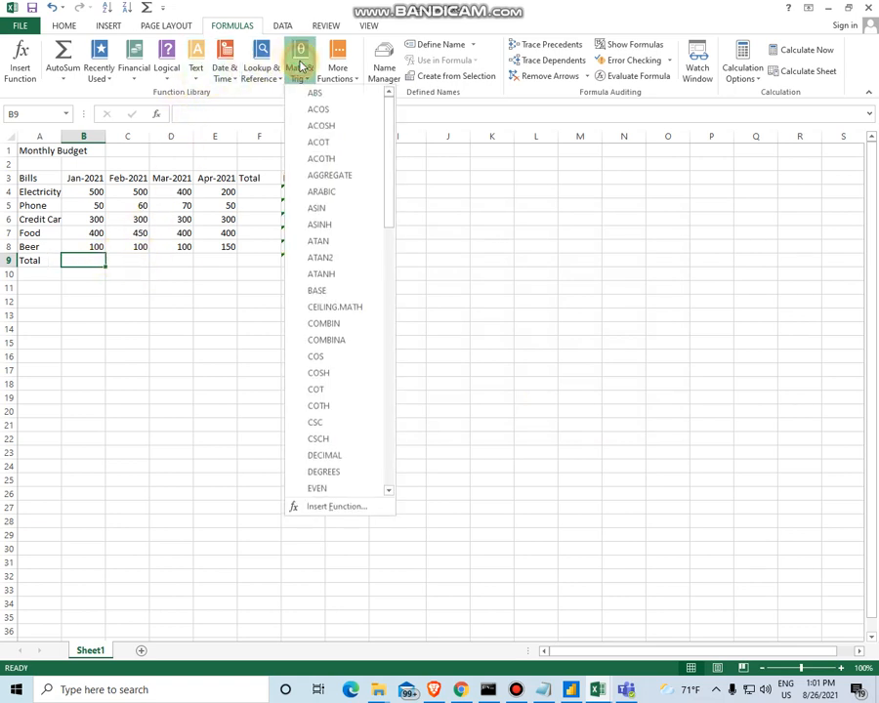
{"action": "scroll", "coordinate": [352, 391], "scroll_direction": "down", "scroll_amount": 7}
{"action": "scroll", "coordinate": [357, 411], "scroll_direction": "down", "scroll_amount": 9}
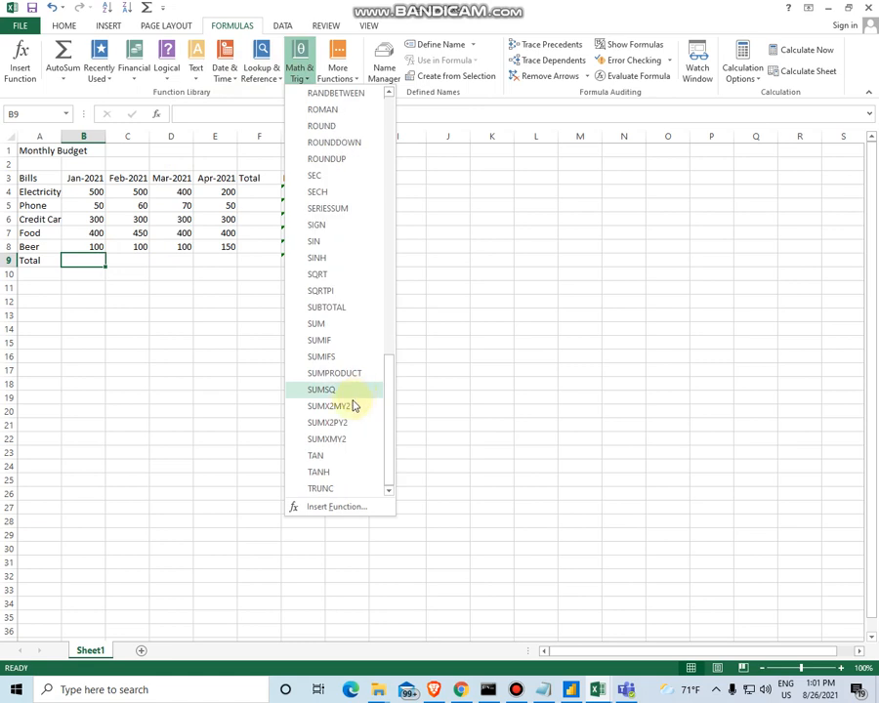
{"action": "left_click", "coordinate": [317, 323]}
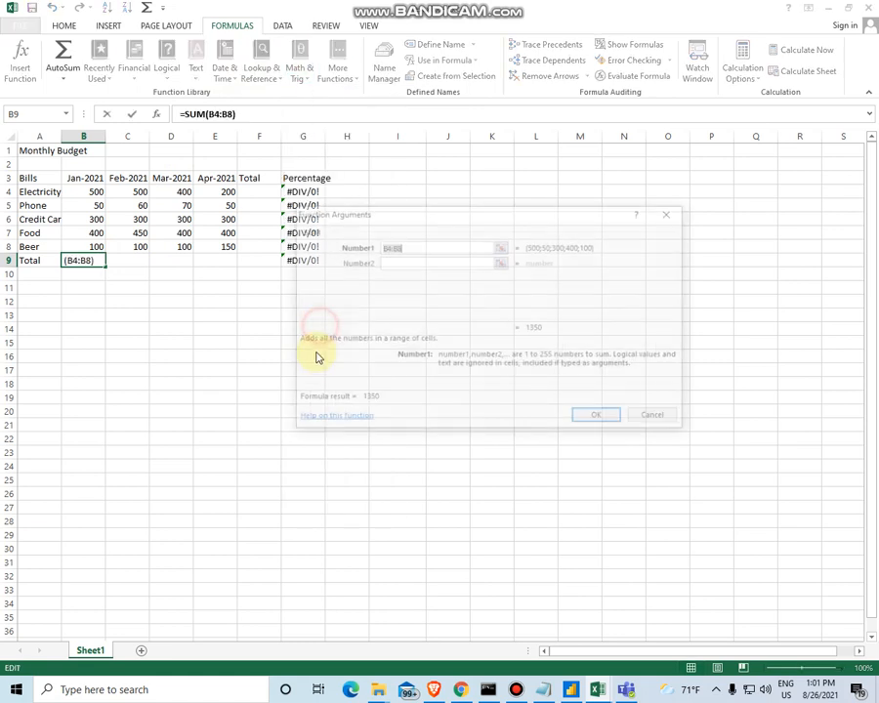
{"action": "left_click", "coordinate": [416, 248]}
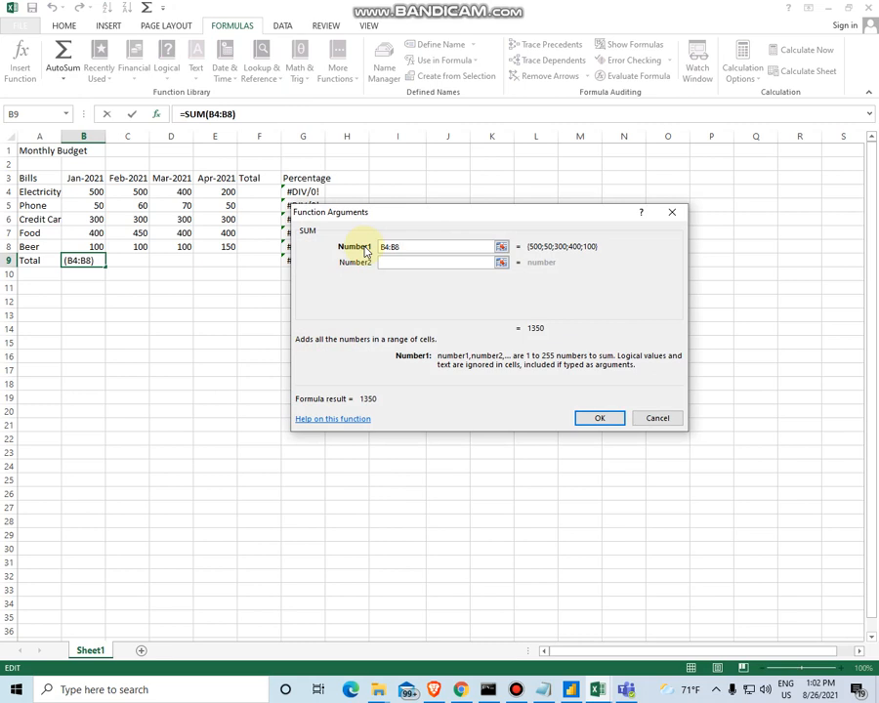
{"action": "key", "text": "BackSpace"}
{"action": "key", "text": "BackSpace"}
{"action": "key", "text": "BackSpace"}
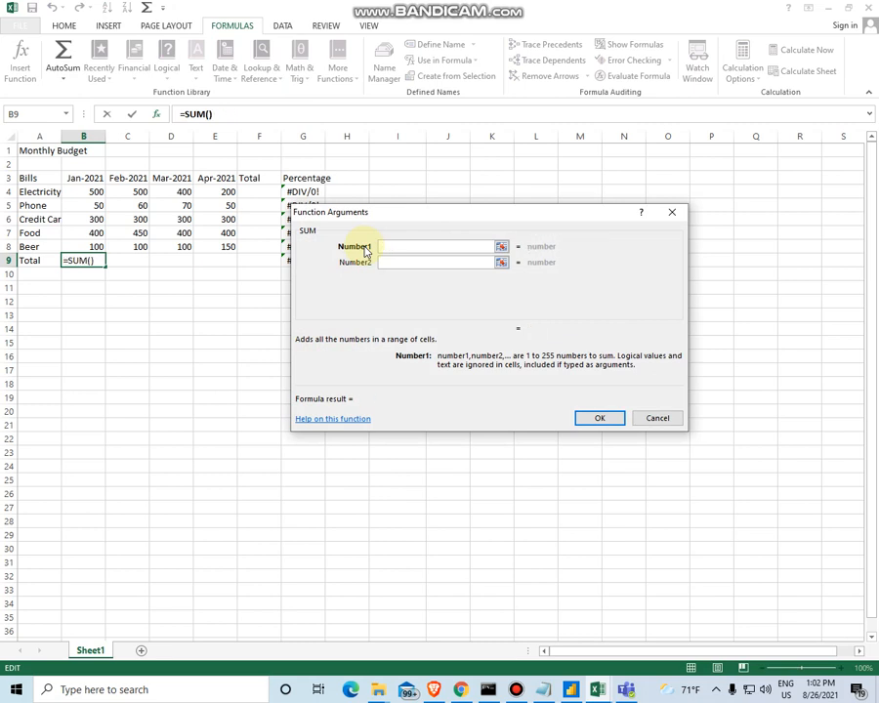
Step: Enter B4:B8 as the Number1 range of the SUM function and confirm the January total
{"action": "type", "text": "B4"}
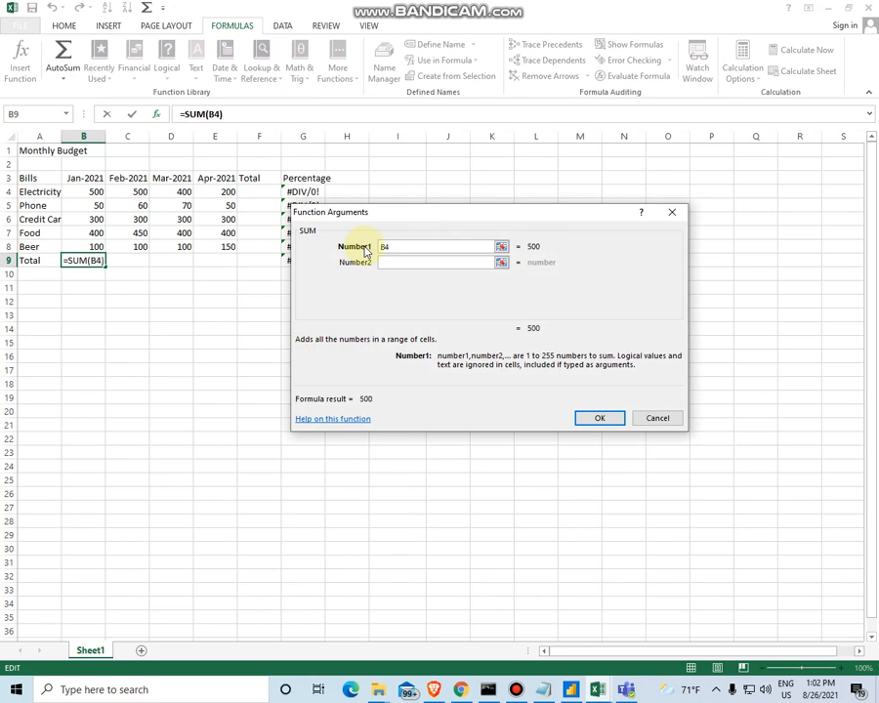
{"action": "type", "text": ":"}
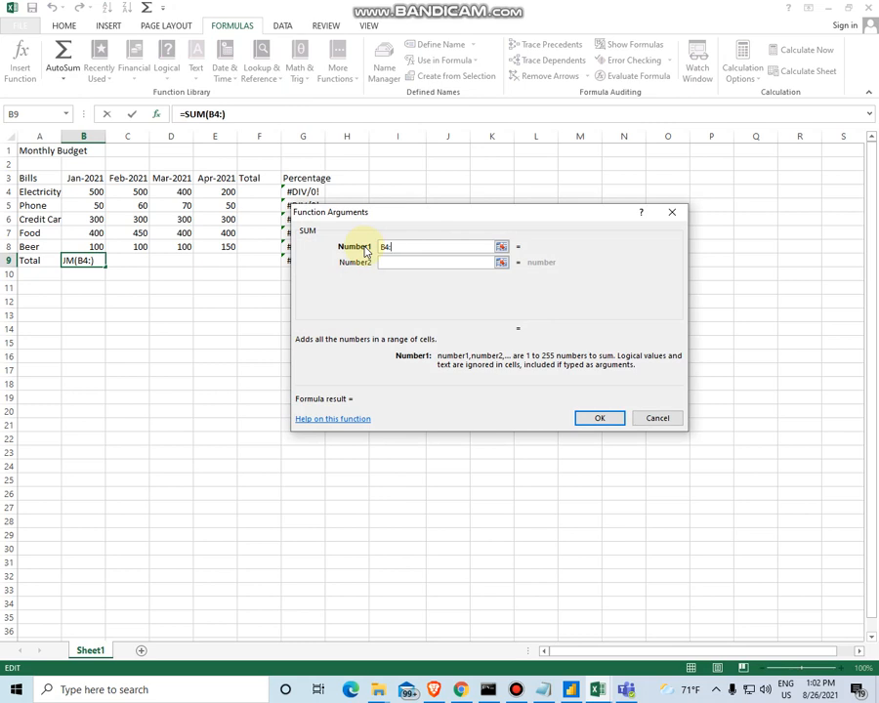
{"action": "type", "text": "*"}
{"action": "key", "text": "BackSpace"}
{"action": "type", "text": "B8"}
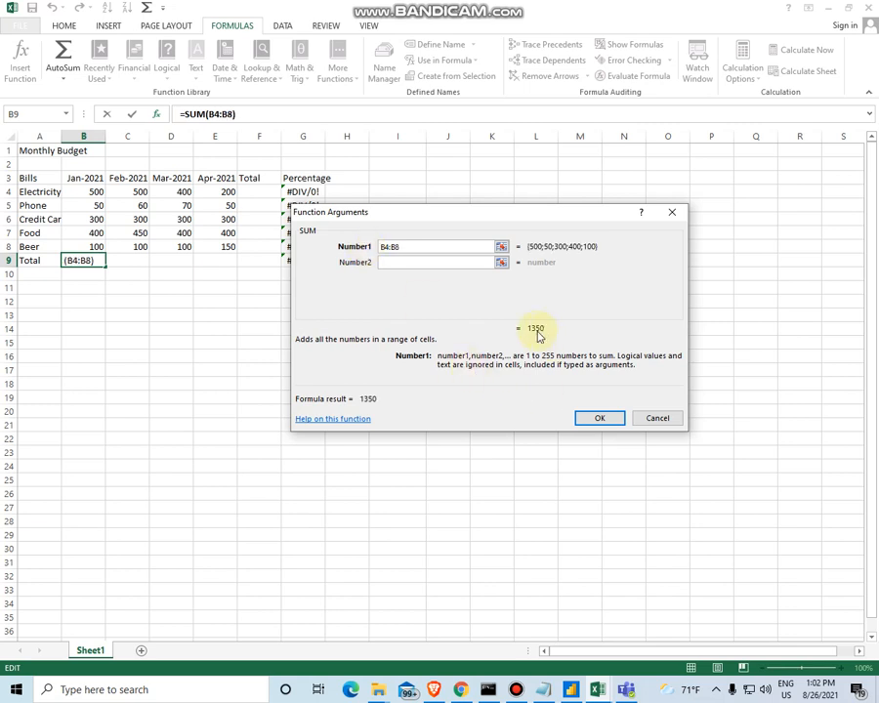
{"action": "left_click", "coordinate": [596, 417]}
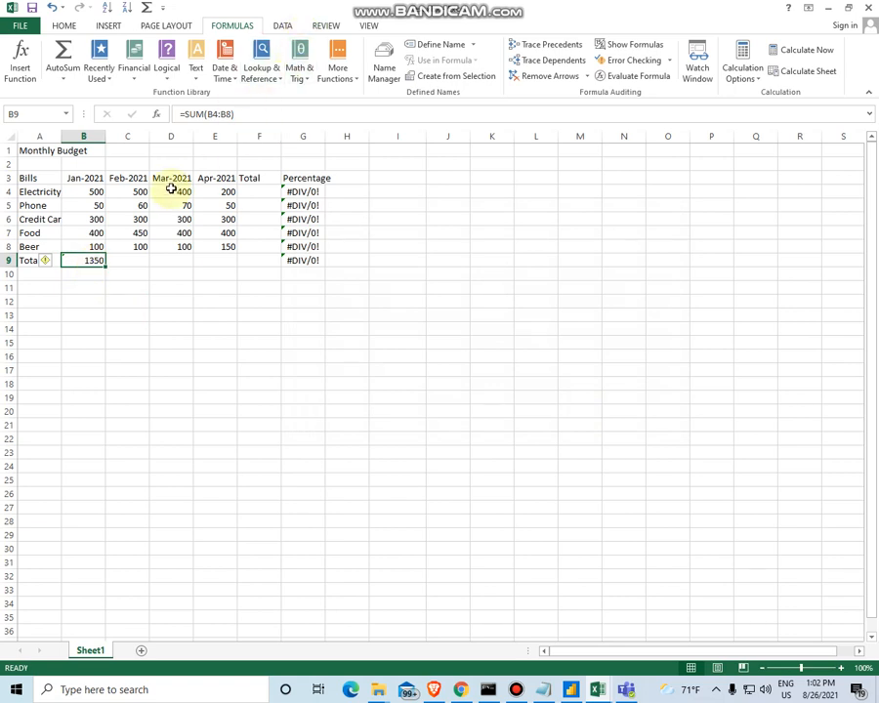
Step: Total February in cell C9 with the Math & Trig SUM function, replacing the suggested argument by selecting C4:C8 on the sheet
{"action": "left_click", "coordinate": [135, 260]}
{"action": "left_click", "coordinate": [297, 73]}
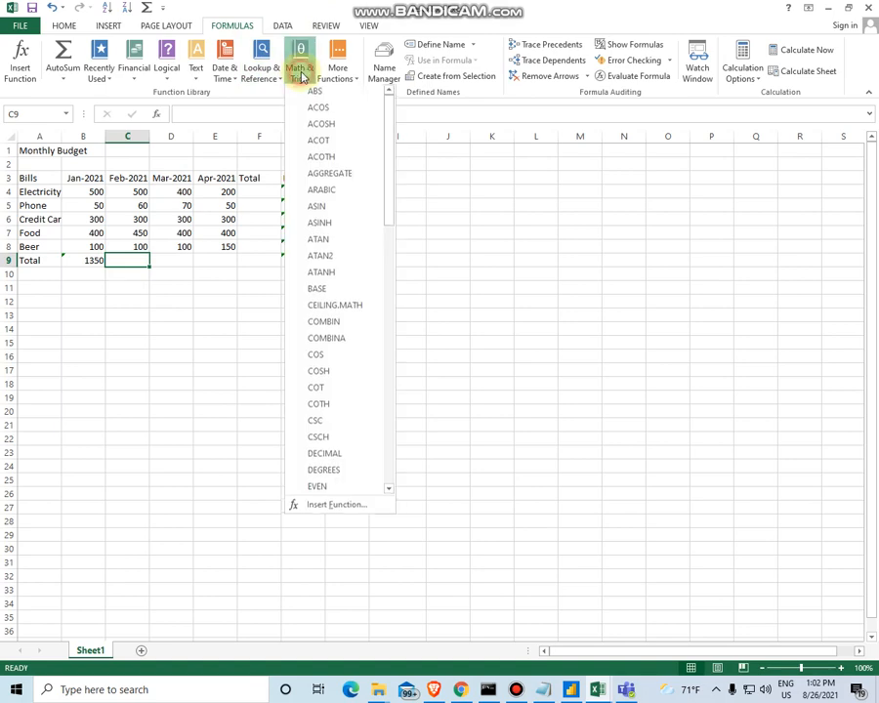
{"action": "left_click_drag", "start_coordinate": [388, 217], "coordinate": [393, 455]}
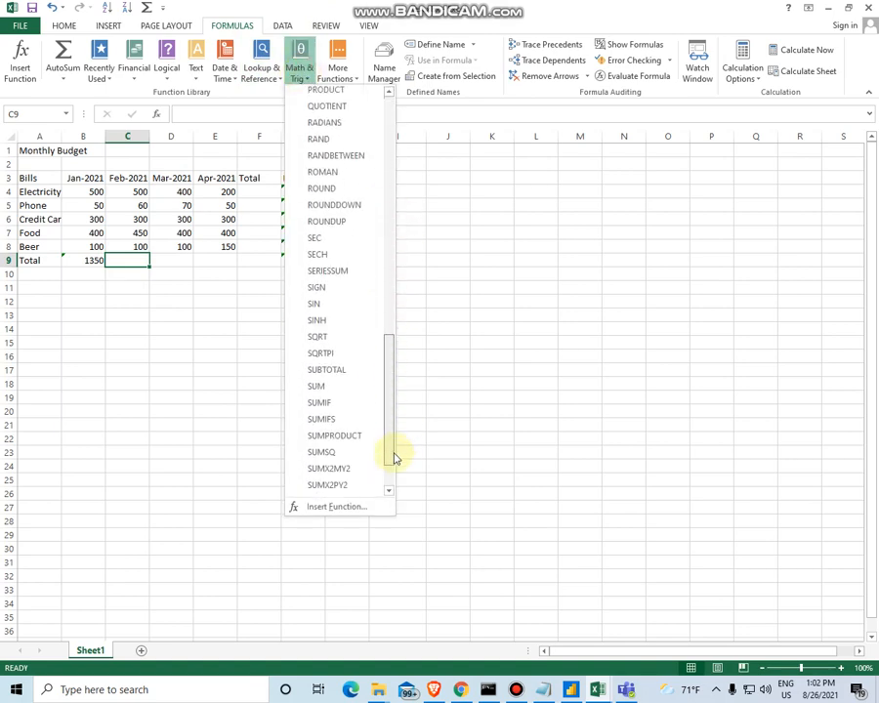
{"action": "left_click", "coordinate": [318, 388]}
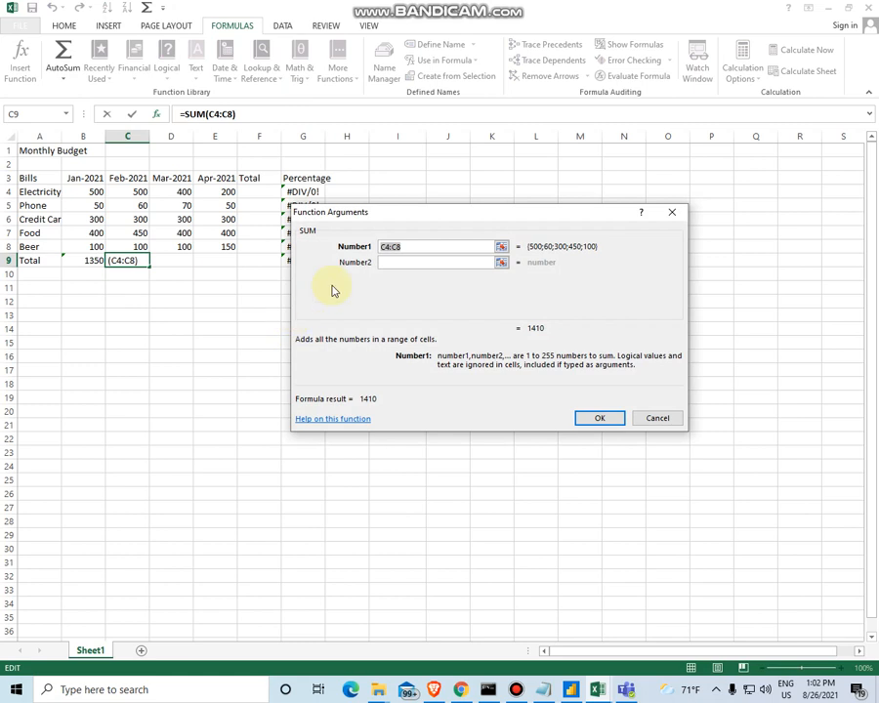
{"action": "left_click", "coordinate": [422, 247]}
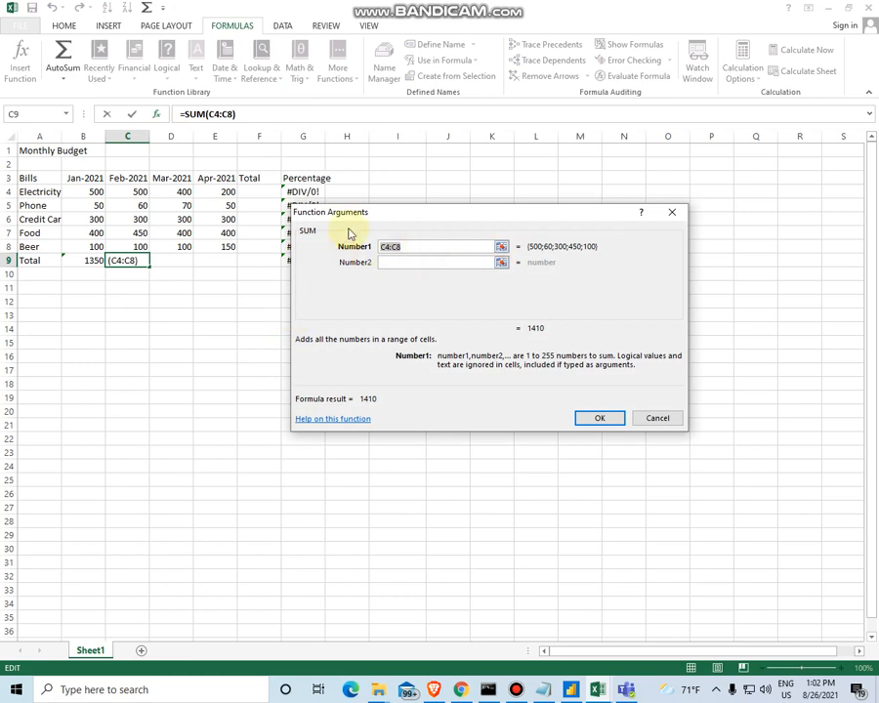
{"action": "key", "text": "BackSpace"}
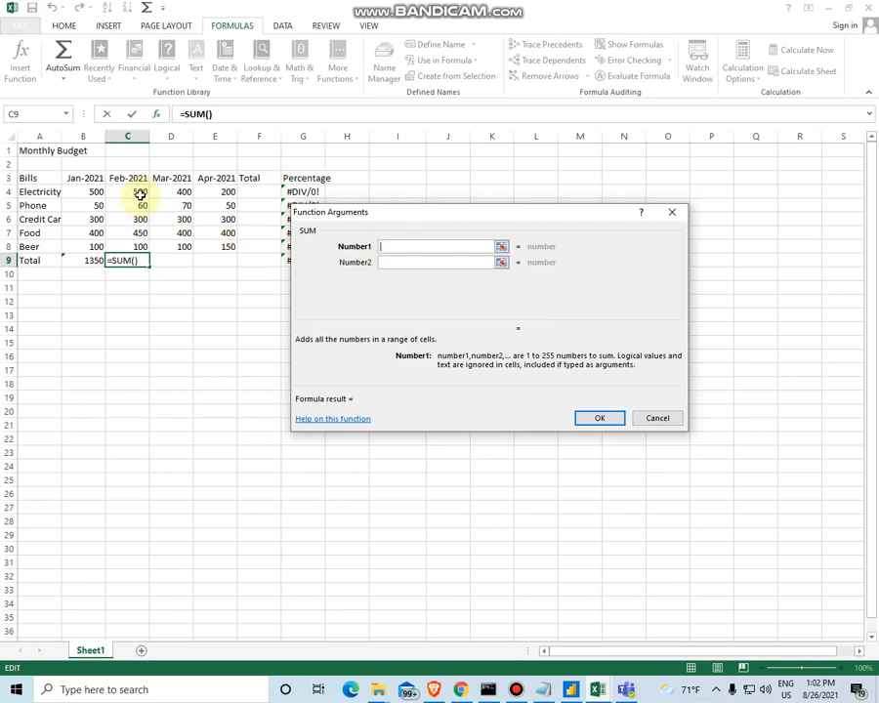
{"action": "left_click_drag", "start_coordinate": [139, 195], "coordinate": [141, 244]}
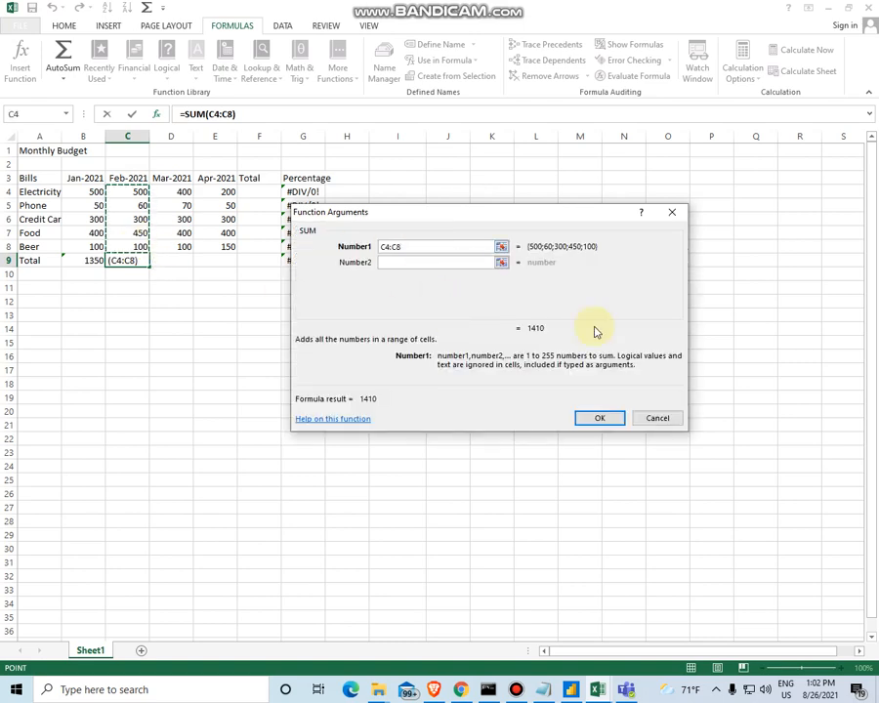
{"action": "left_click", "coordinate": [598, 419]}
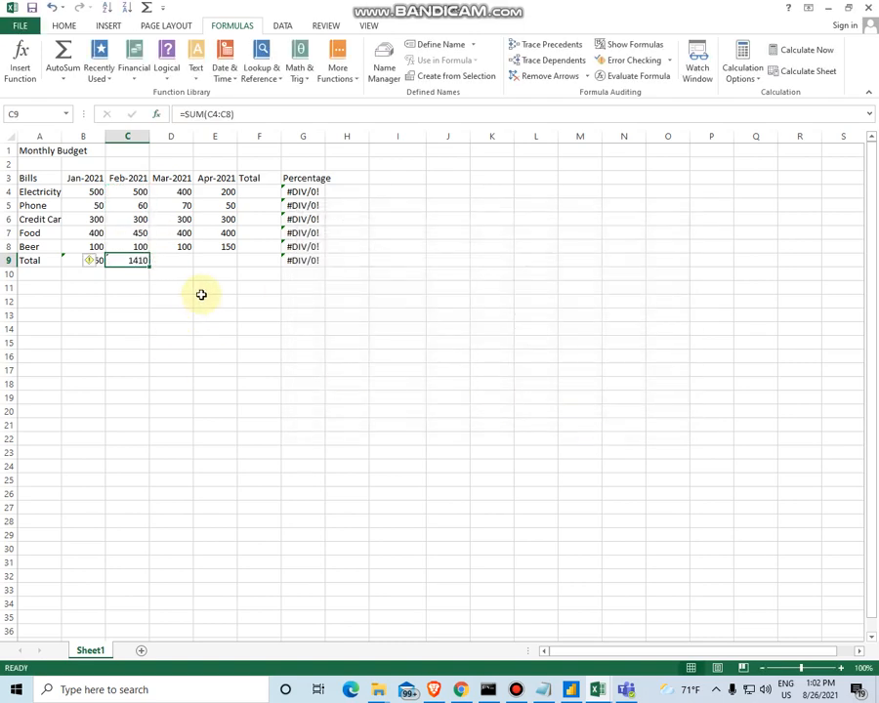